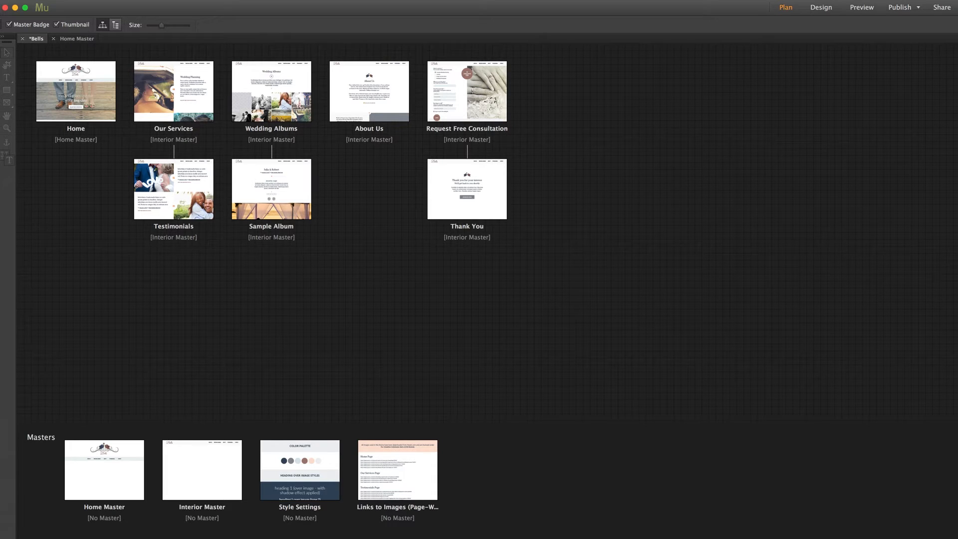
# Open the Home Master page and place the Dynamic Copyright widget from the library in the empty area above the footer.
pyautogui.doubleClick(111, 482)
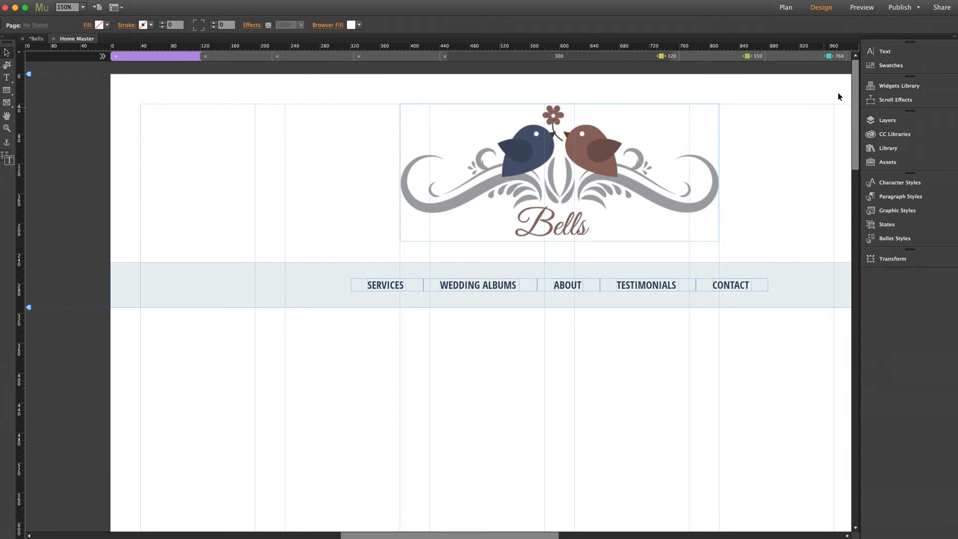
pyautogui.moveTo(855, 83); pyautogui.dragTo(853, 518)
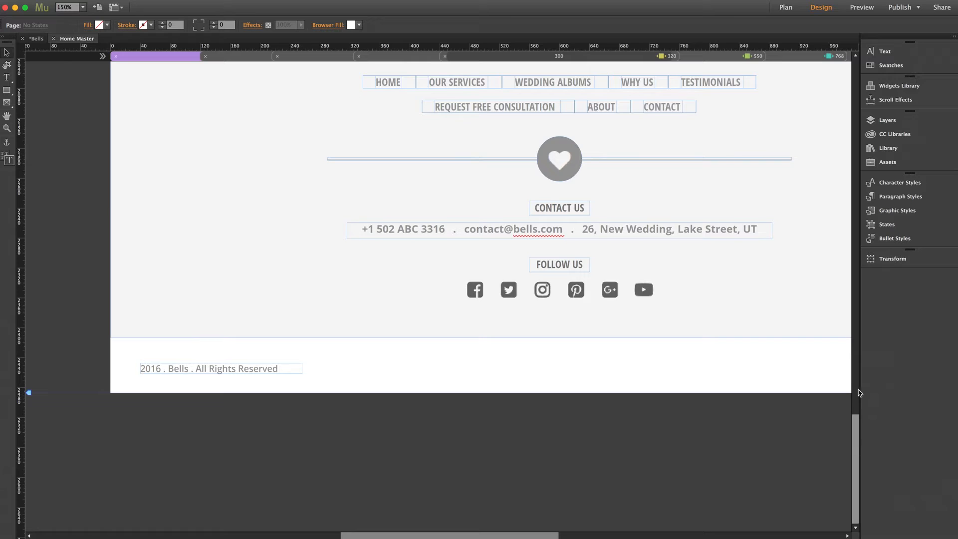
pyautogui.moveTo(857, 446); pyautogui.dragTo(858, 371)
pyautogui.click(888, 147)
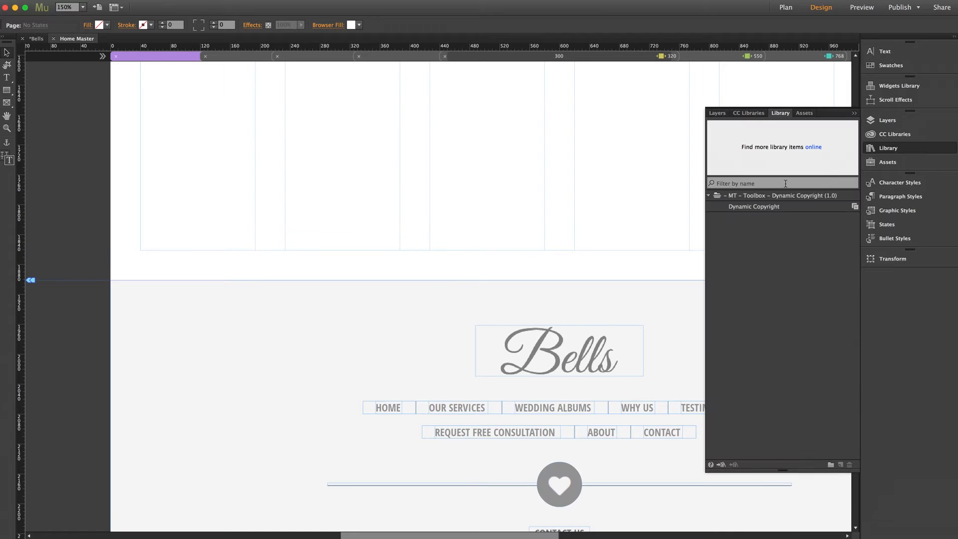
pyautogui.moveTo(746, 208); pyautogui.dragTo(319, 204)
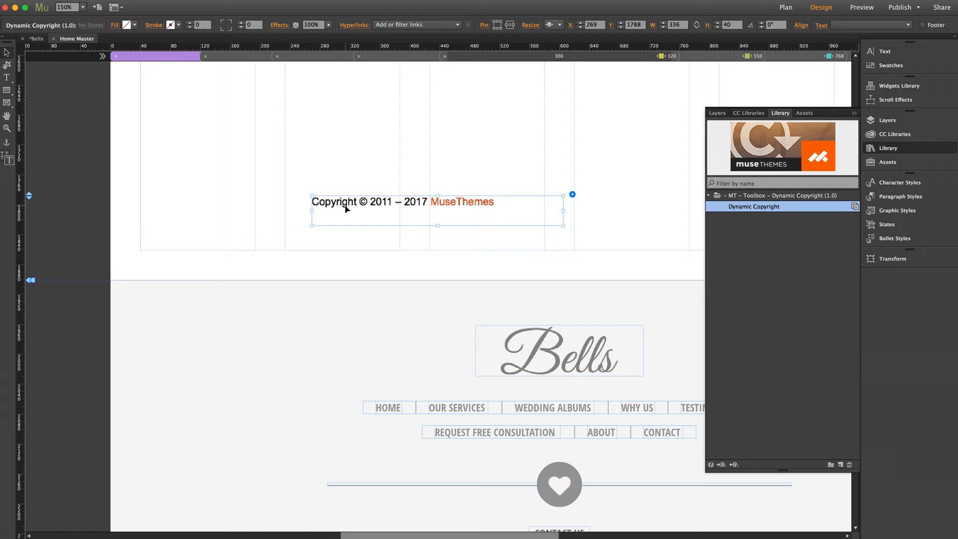
pyautogui.click(882, 149)
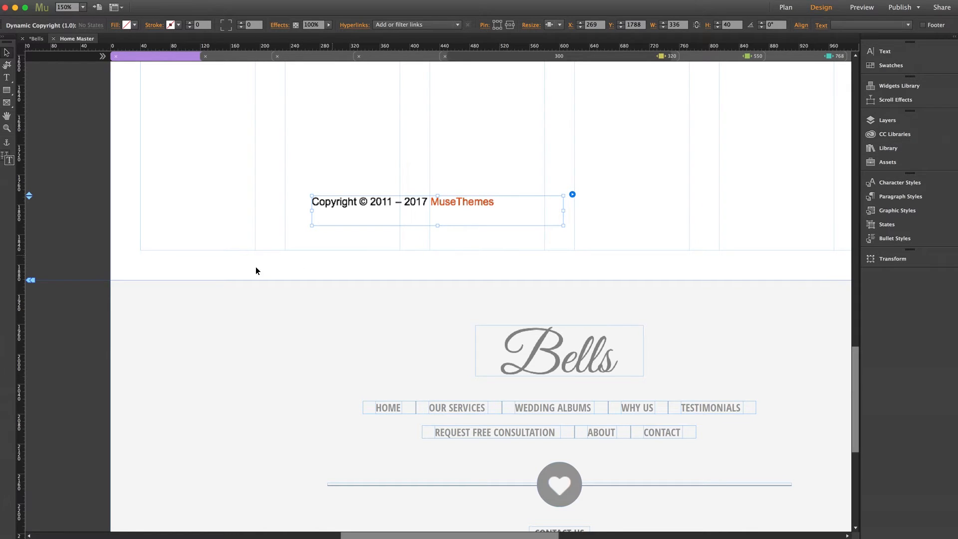
# Delete the "2016 . Bells . All Rights Reserved" text frame from the white strip at the end of the page.
pyautogui.scroll(-10, 222, 301)
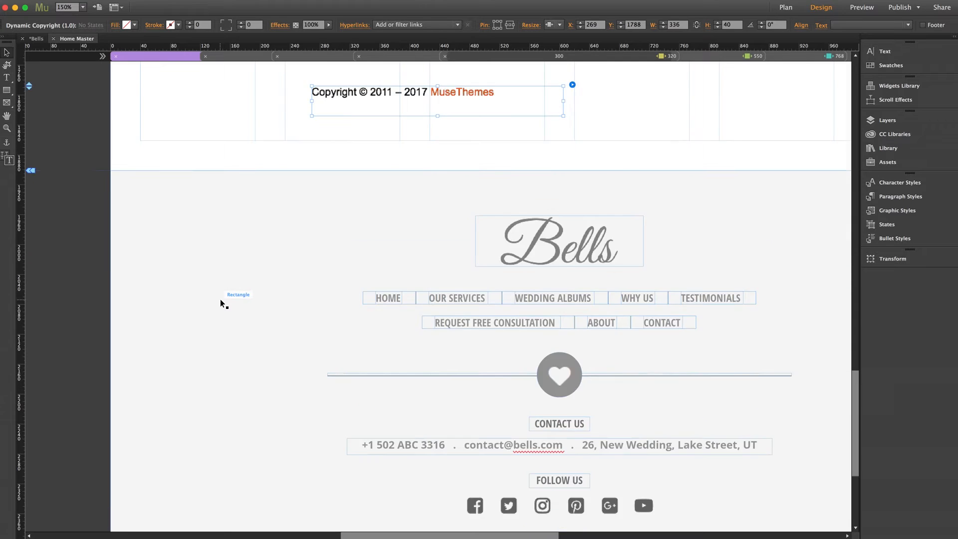
pyautogui.click(219, 374)
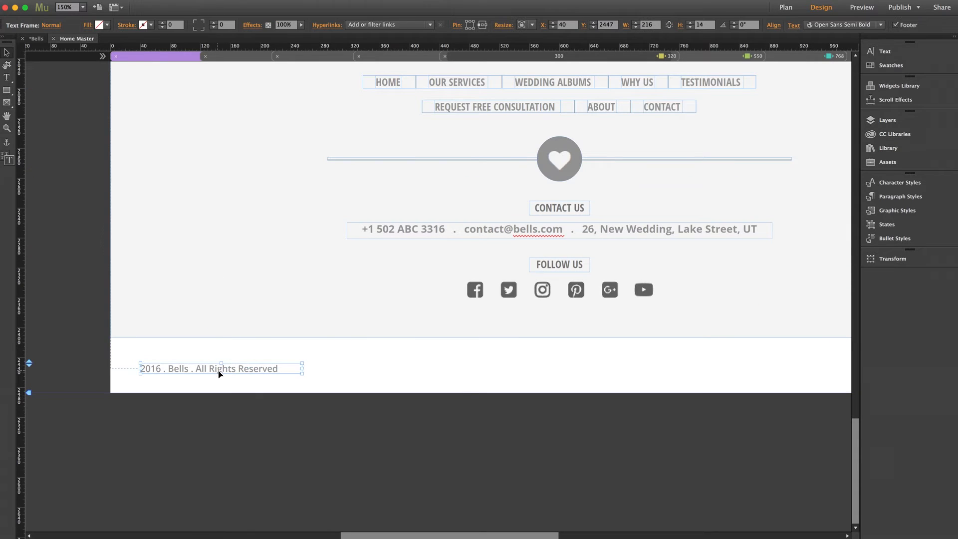
pyautogui.click(709, 404)
pyautogui.moveTo(852, 450); pyautogui.dragTo(858, 389)
# Assign the Dynamic Copyright widget to the footer and move it into the white strip below the social icons.
pyautogui.click(380, 166)
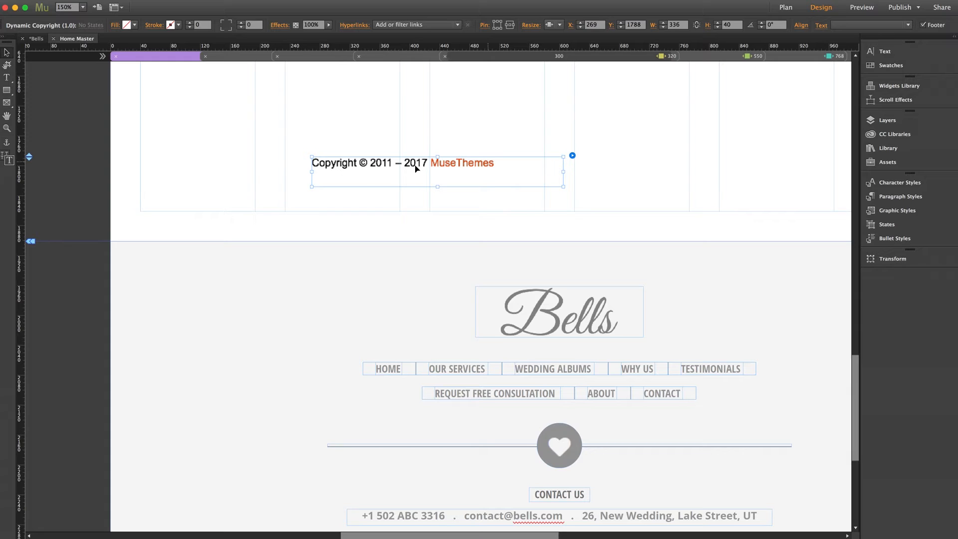
pyautogui.moveTo(371, 164); pyautogui.dragTo(115, 411)
pyautogui.scroll(-5, 116, 411)
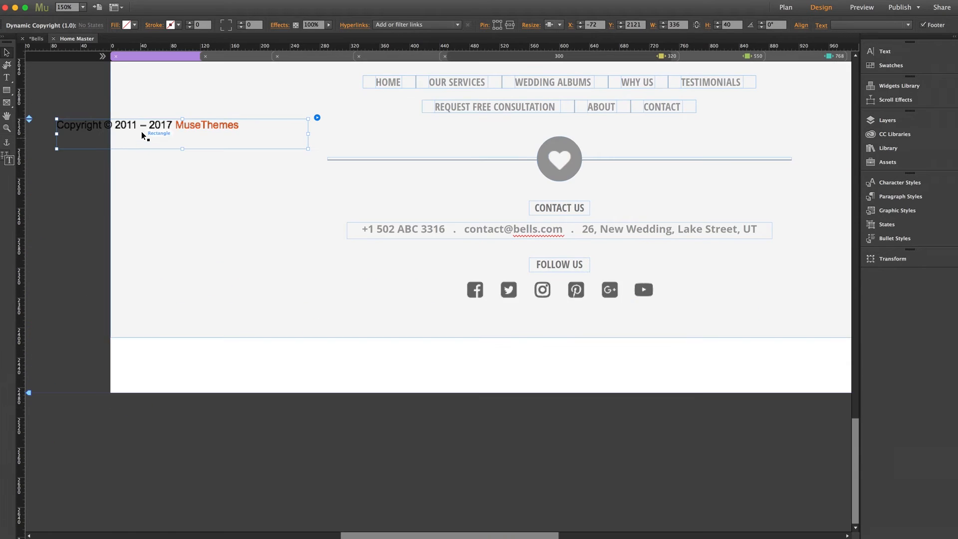
pyautogui.moveTo(142, 132); pyautogui.dragTo(206, 356)
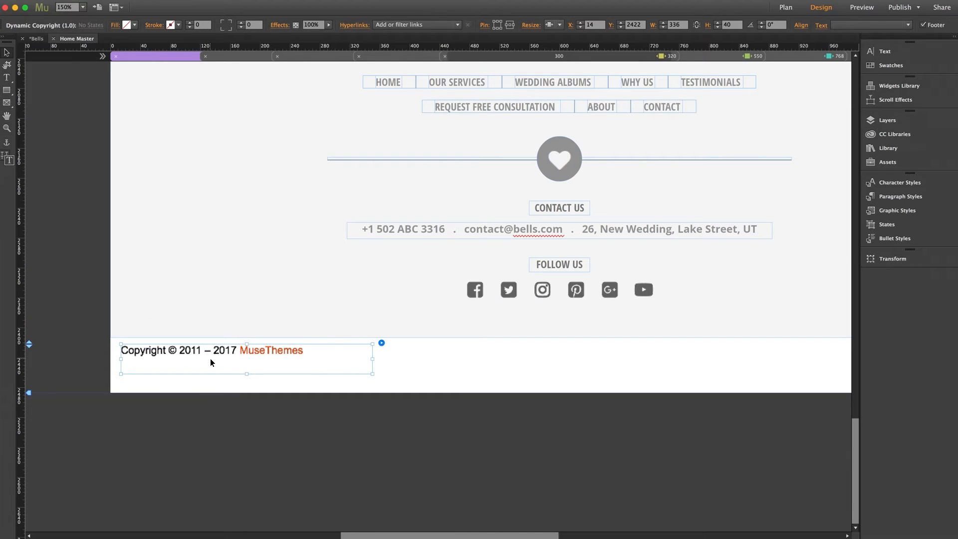
# Disable the start year in the Dynamic Copyright widget's options, with the copyright text enabled.
pyautogui.click(381, 343)
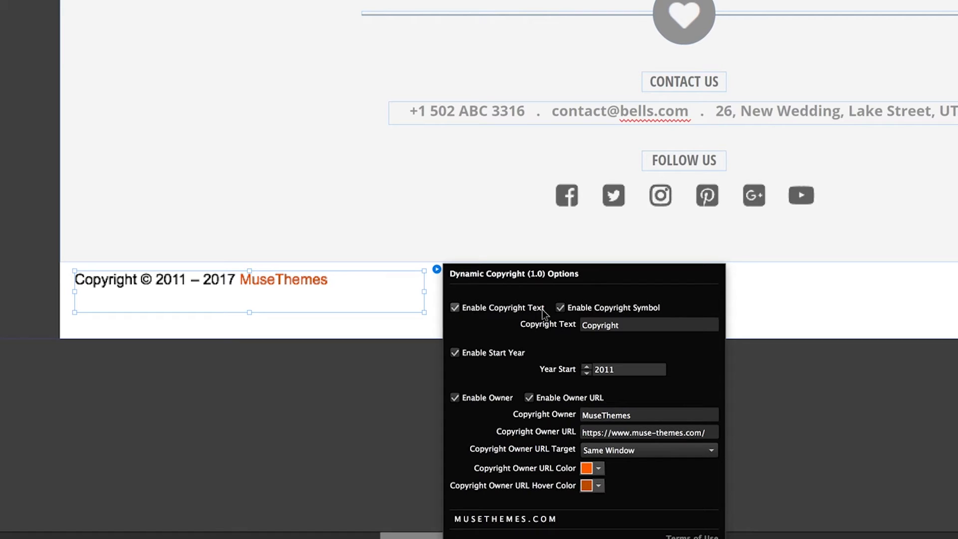
pyautogui.click(454, 309)
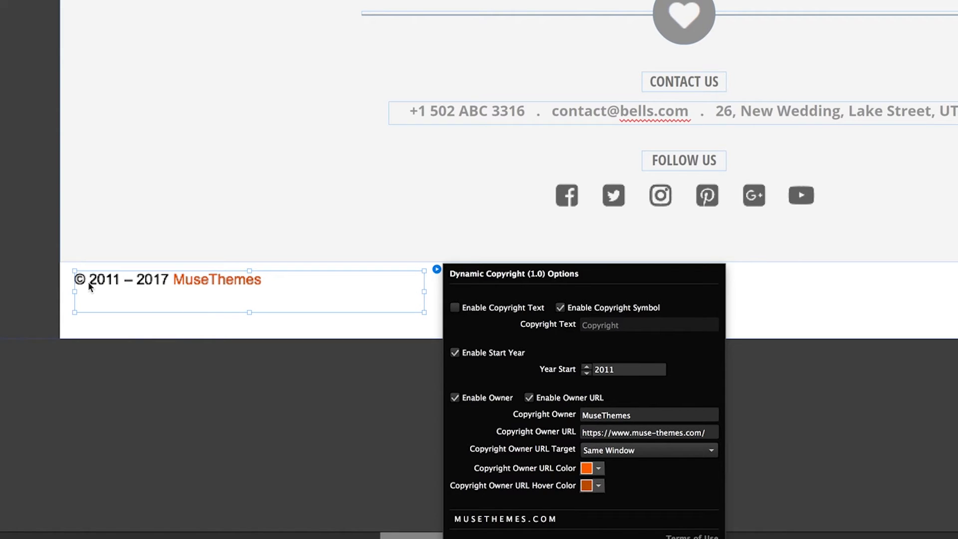
pyautogui.click(454, 308)
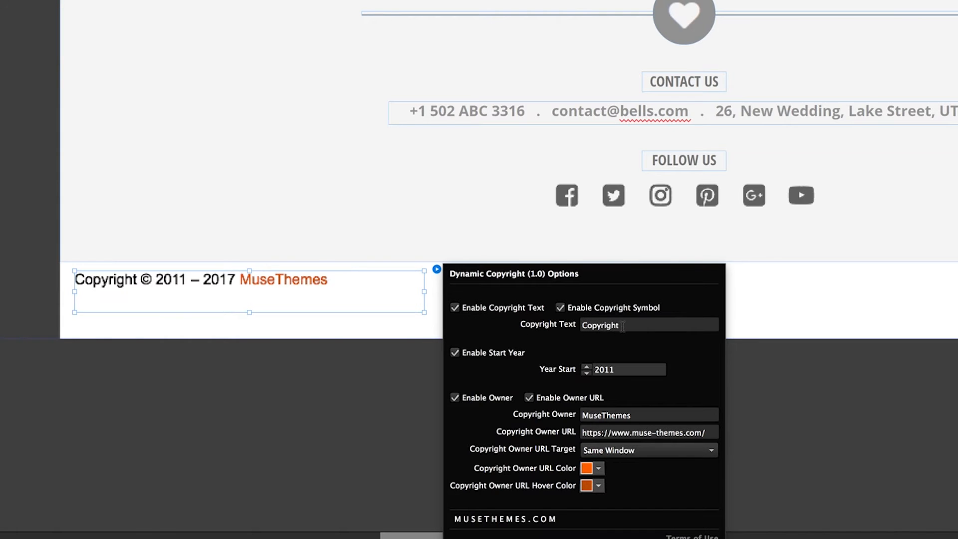
pyautogui.moveTo(620, 325); pyautogui.dragTo(568, 328)
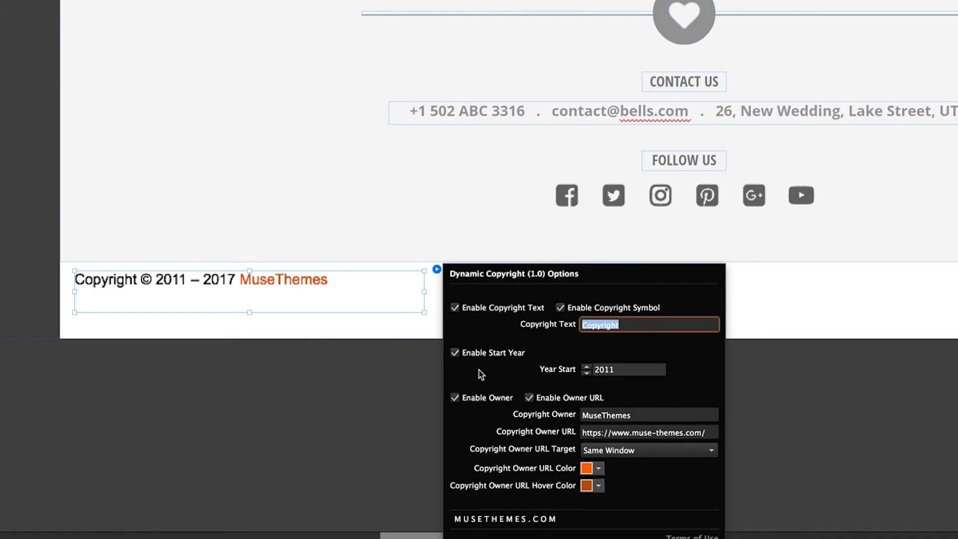
pyautogui.click(454, 352)
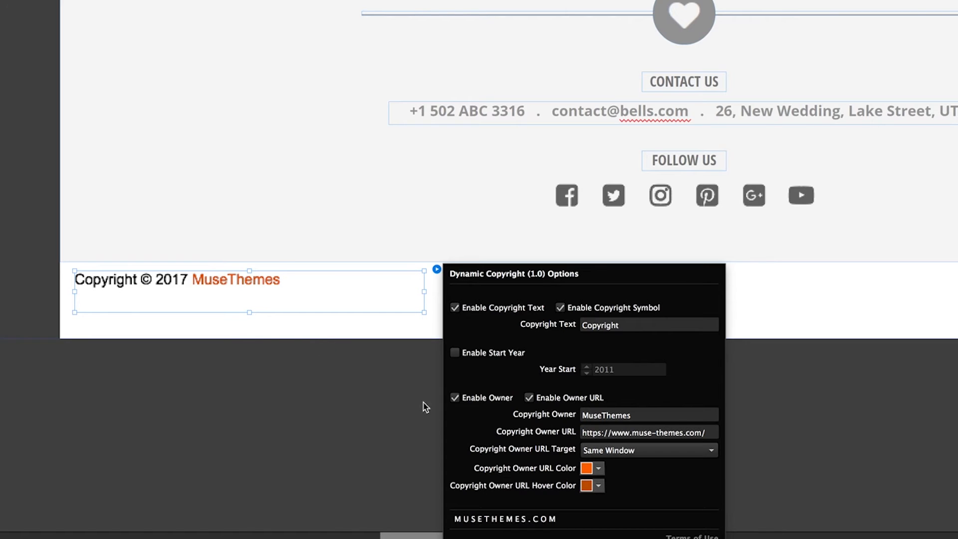
# Review the window choices for the copyright owner URL target and close the widget's options with Same Window selected.
pyautogui.click(603, 450)
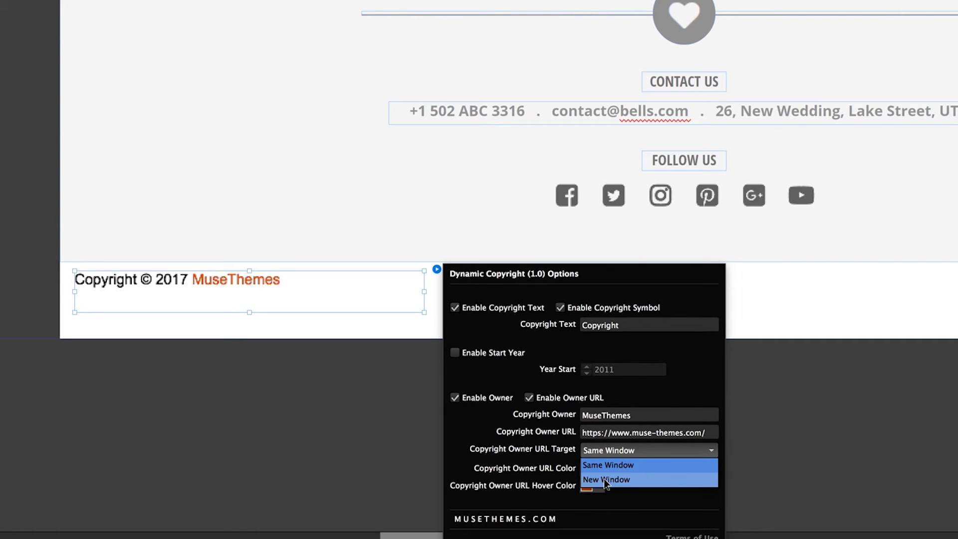
pyautogui.click(614, 454)
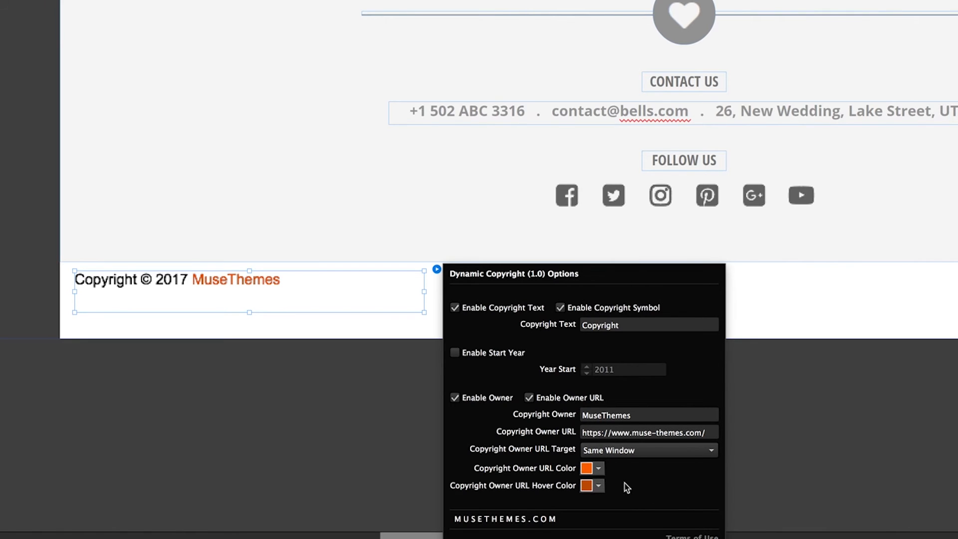
pyautogui.click(283, 413)
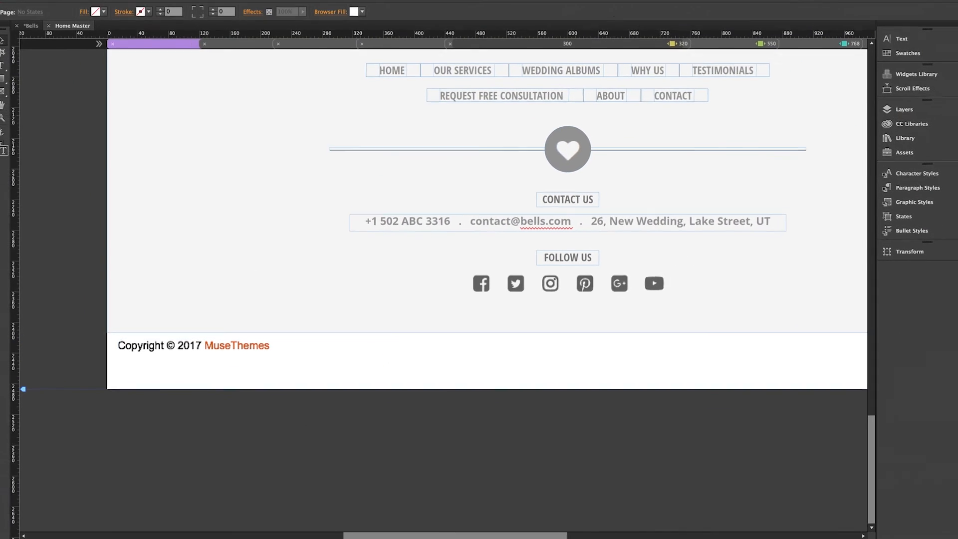
# Preview the site in the browser and test the MuseThemes link in the footer's copyright line.
pyautogui.click(95, 1)
pyautogui.click(135, 123)
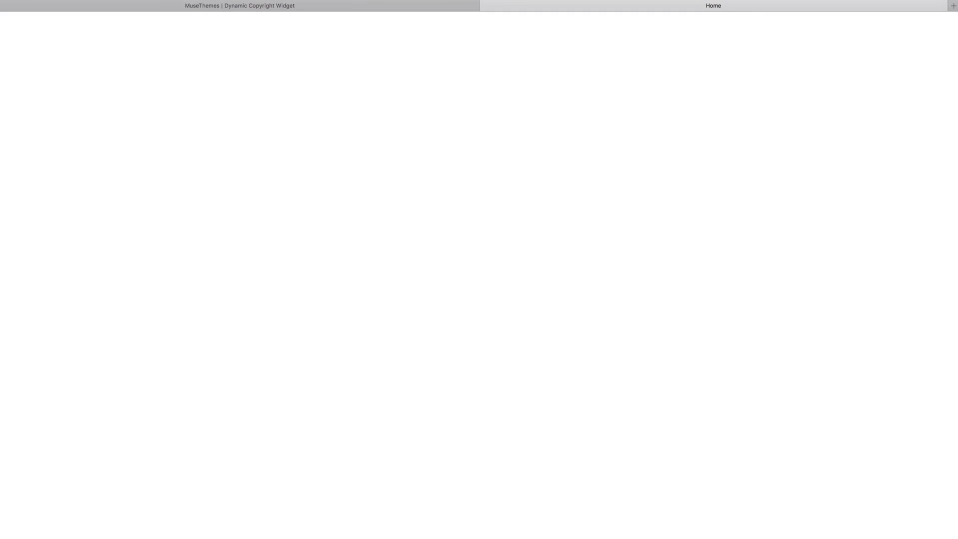
pyautogui.scroll(-20, 215, 392)
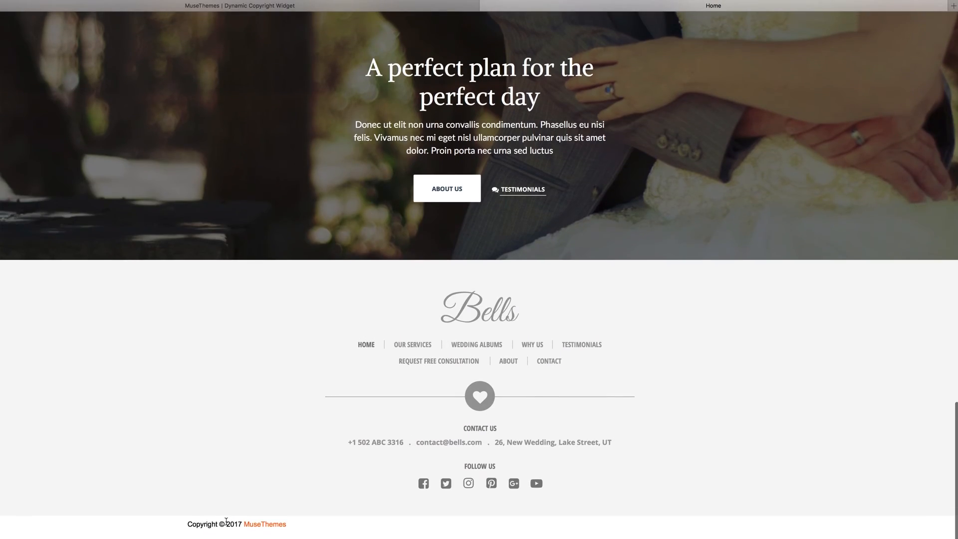
pyautogui.click(270, 527)
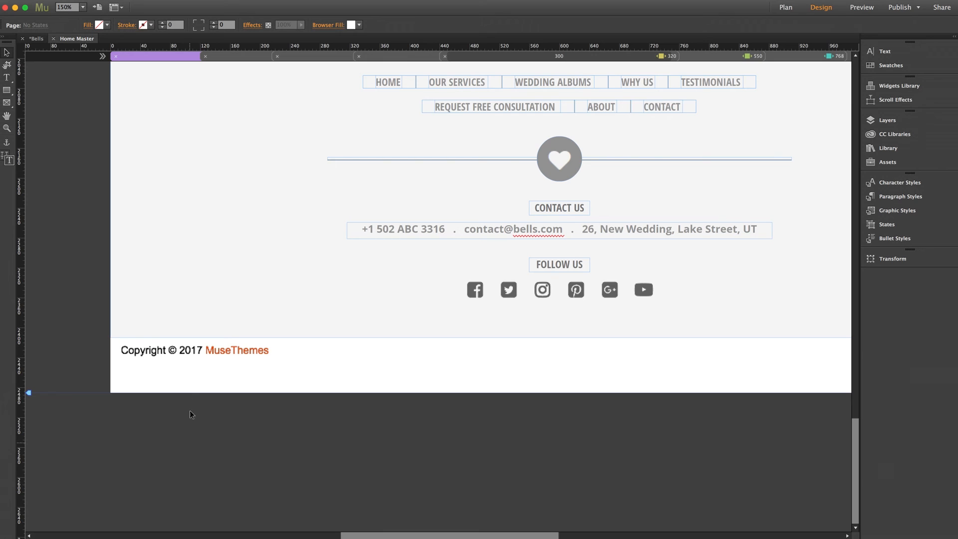
# Set the Dynamic Copyright widget's font to Open Sans Semi Bold and its text color to a gray swatch.
pyautogui.click(190, 356)
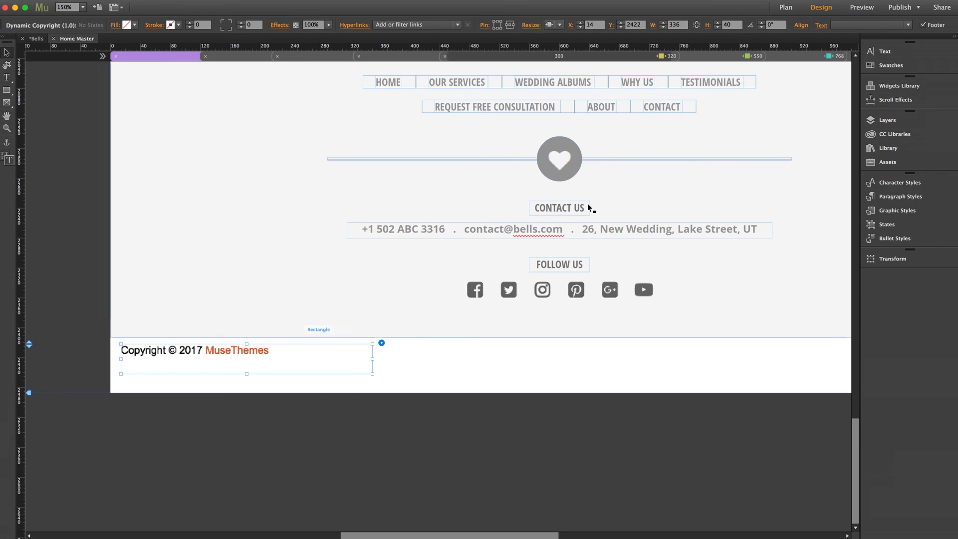
pyautogui.click(881, 53)
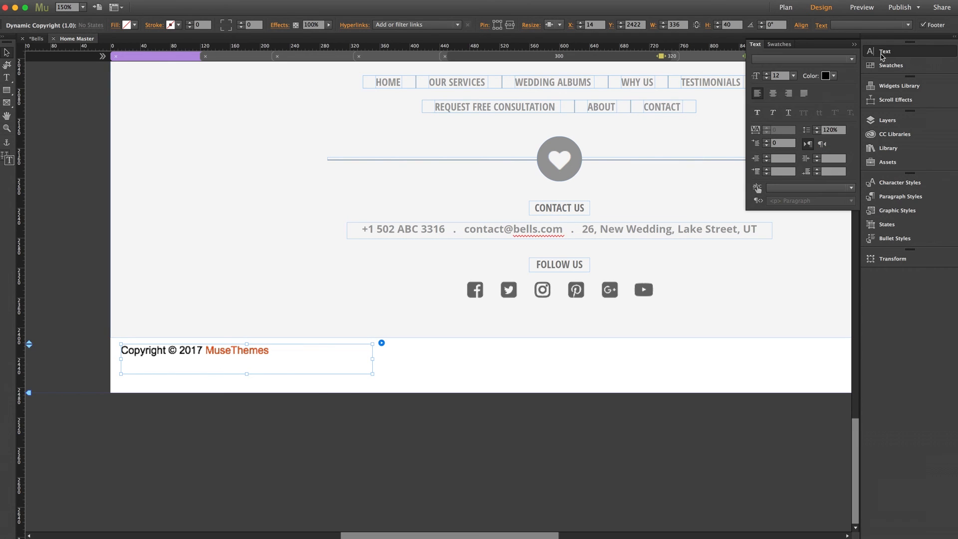
pyautogui.click(822, 58)
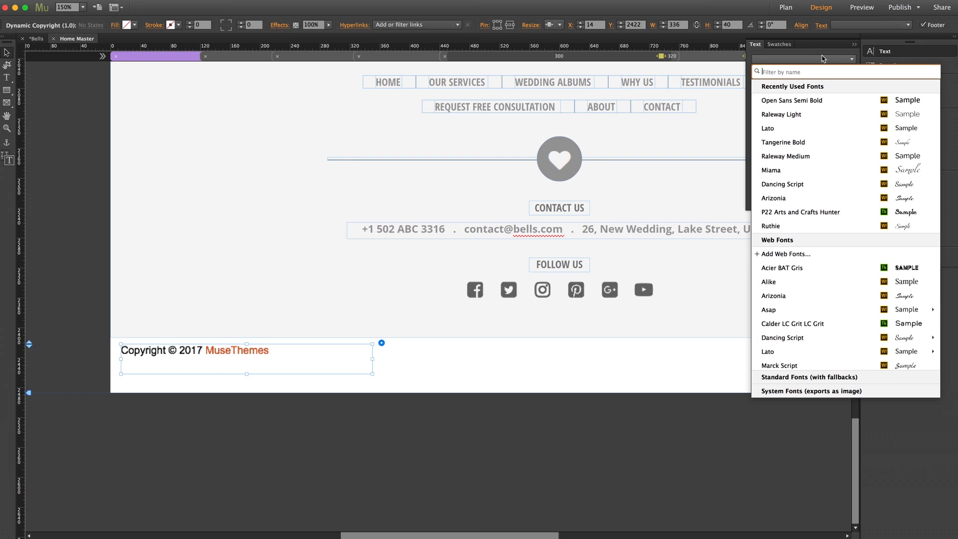
pyautogui.click(796, 104)
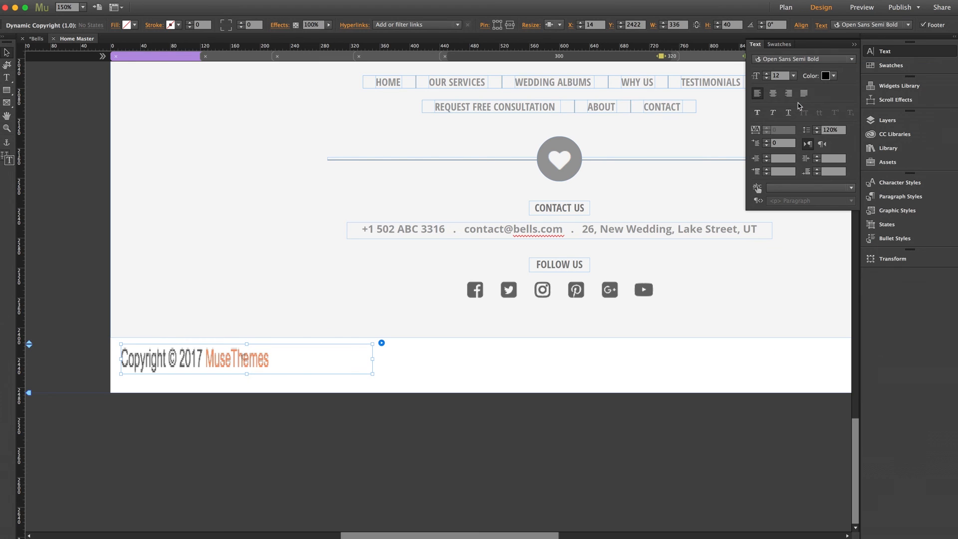
pyautogui.click(832, 76)
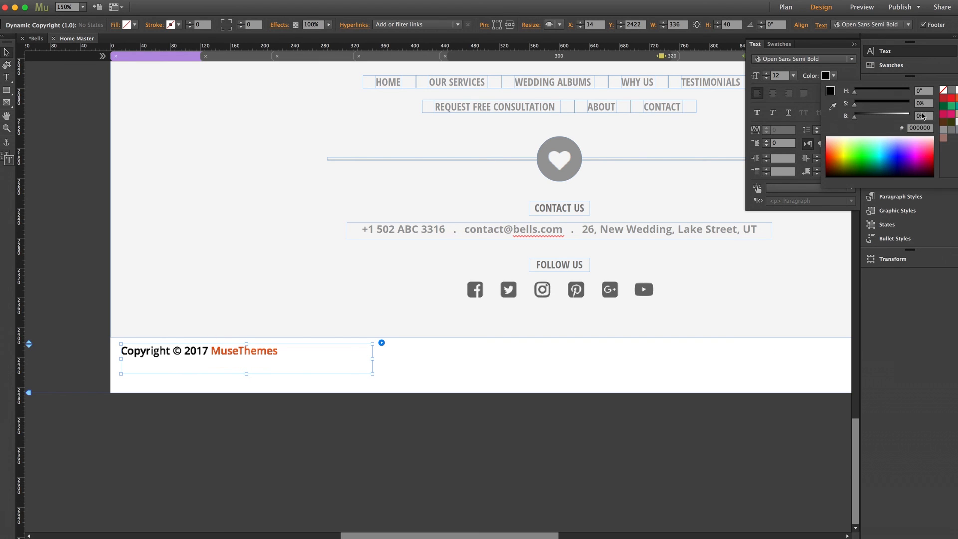
pyautogui.click(943, 129)
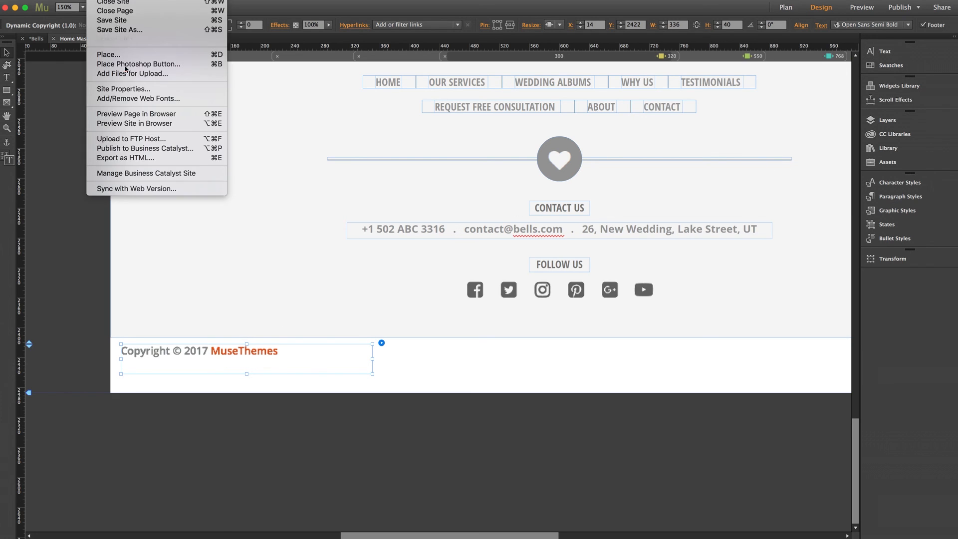
# Preview the site in the browser again and check the restyled copyright line at the end of the Home page.
pyautogui.click(120, 123)
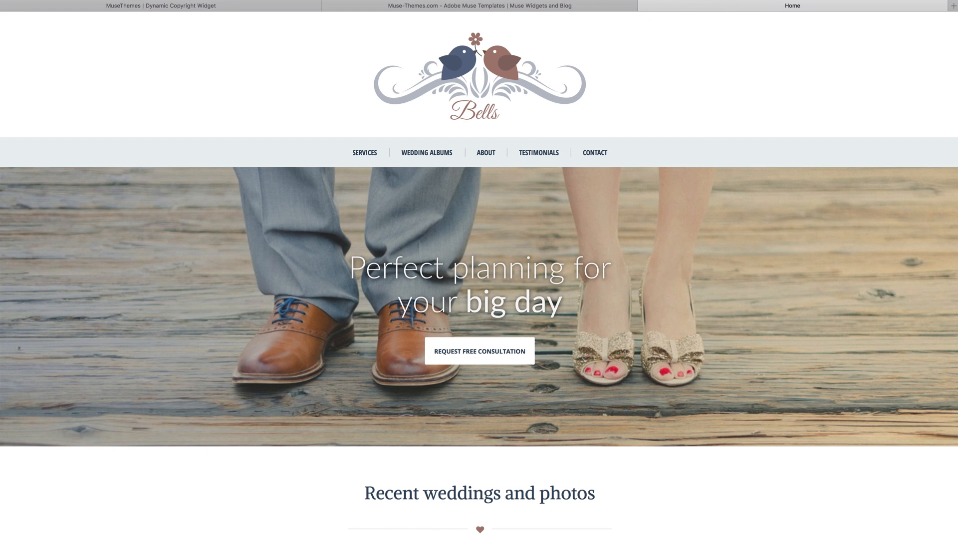
pyautogui.scroll(-20, 147, 438)
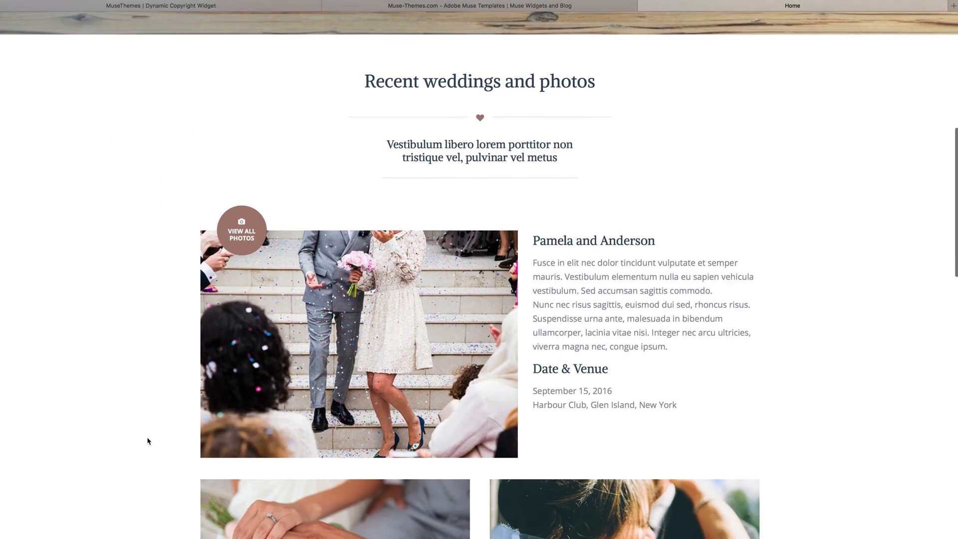
pyautogui.scroll(-5, 148, 437)
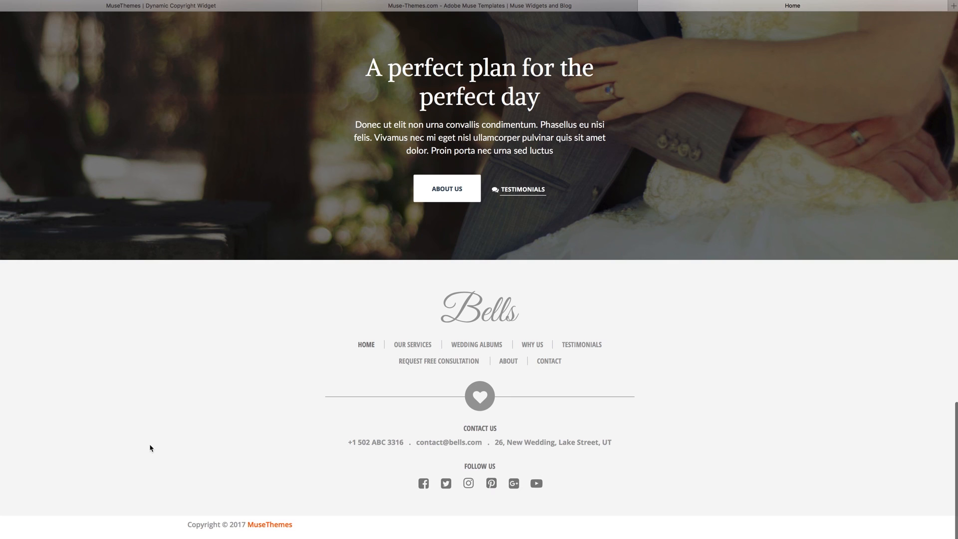